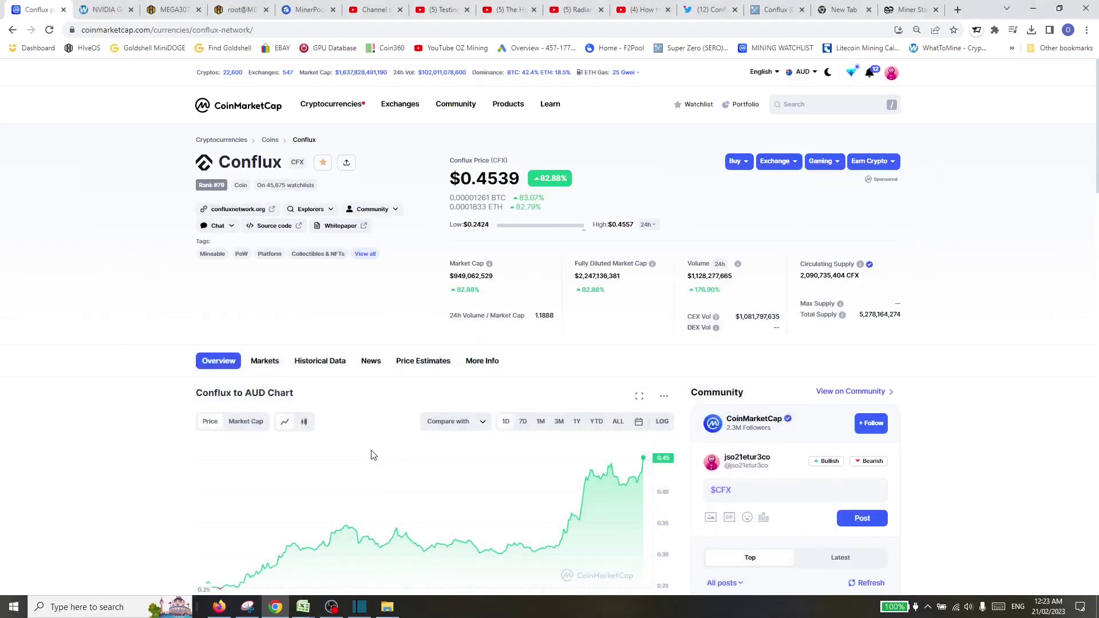
Step: Switch the CoinMarketCap Conflux price chart to the 1M range
click(331, 607)
click(331, 606)
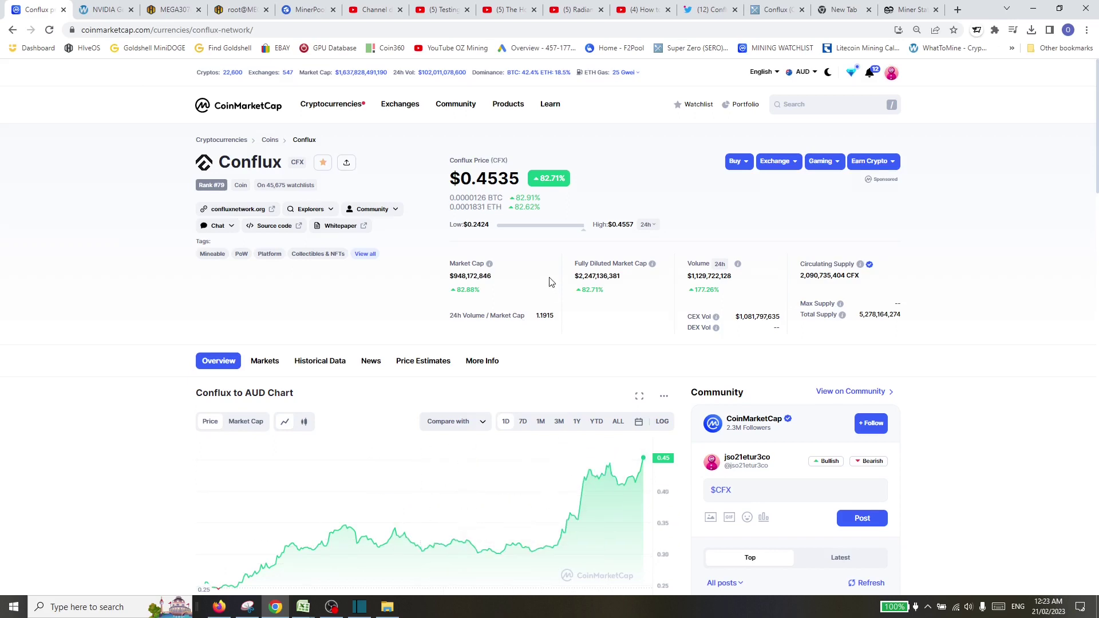
scroll(957, 482, down, 1)
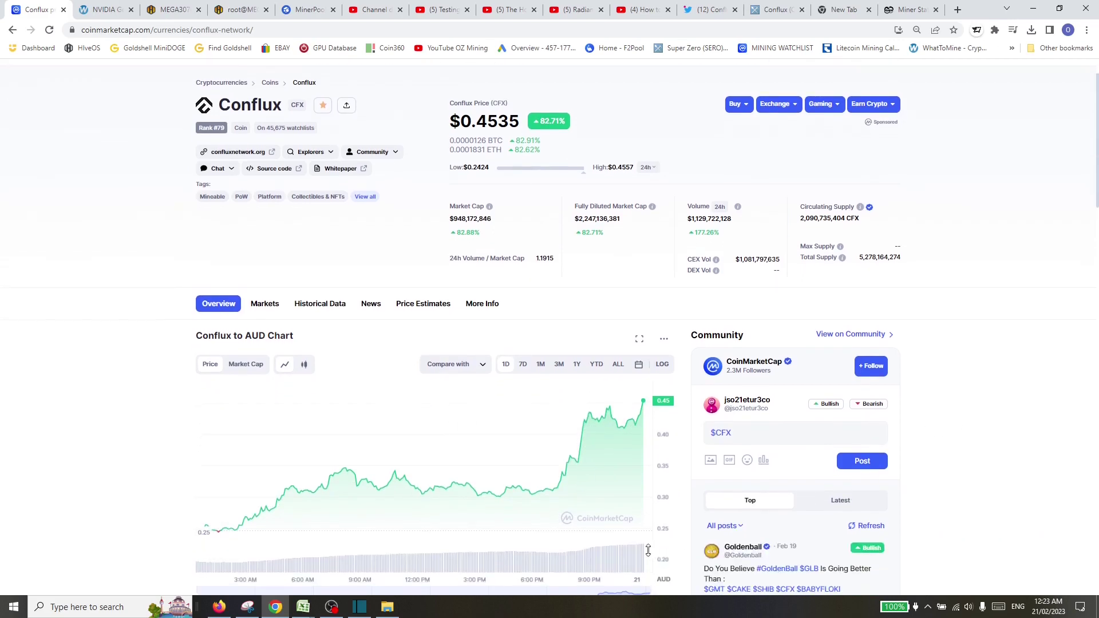
click(539, 366)
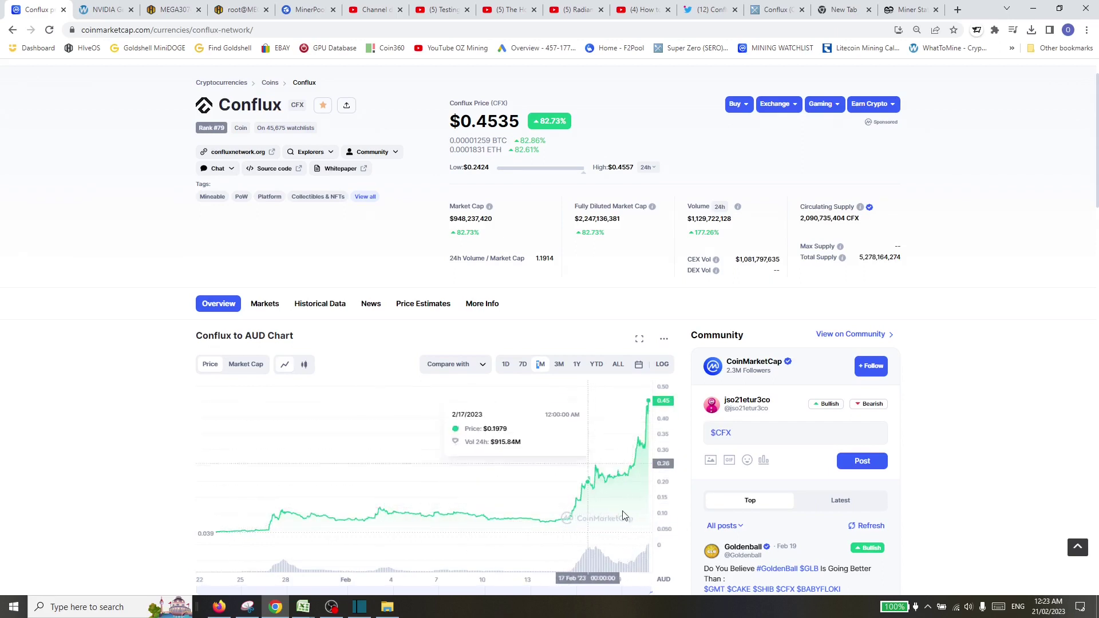
Step: Select parts of the Conflux title, then go to the MEGA3070TI overview in HiveOS
scroll(42, 312, up, 1)
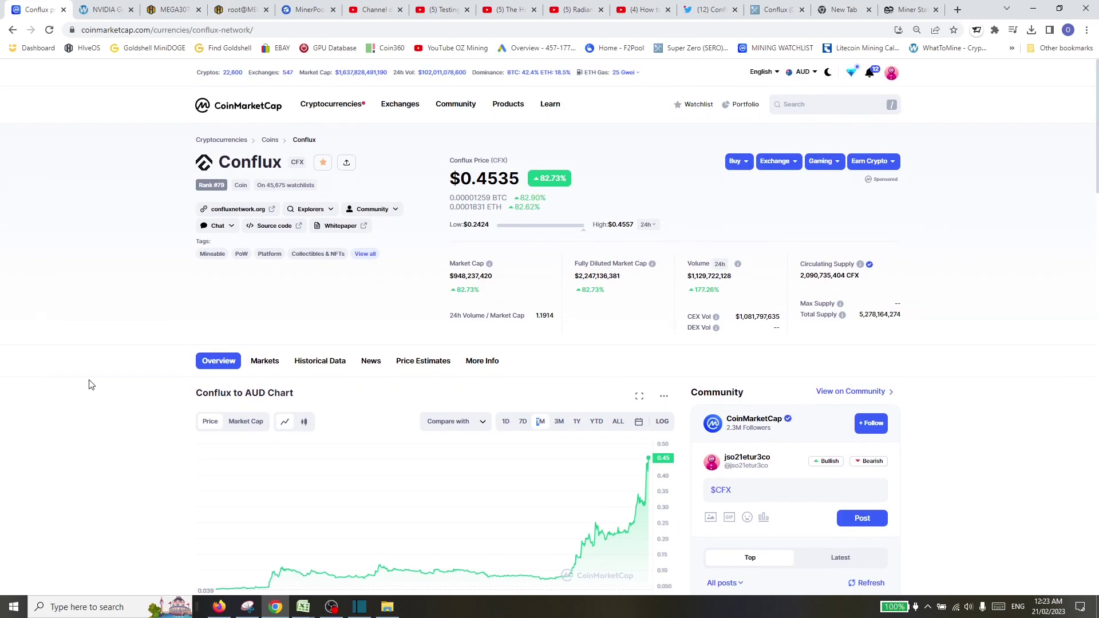
scroll(91, 382, down, 5)
scroll(100, 372, up, 5)
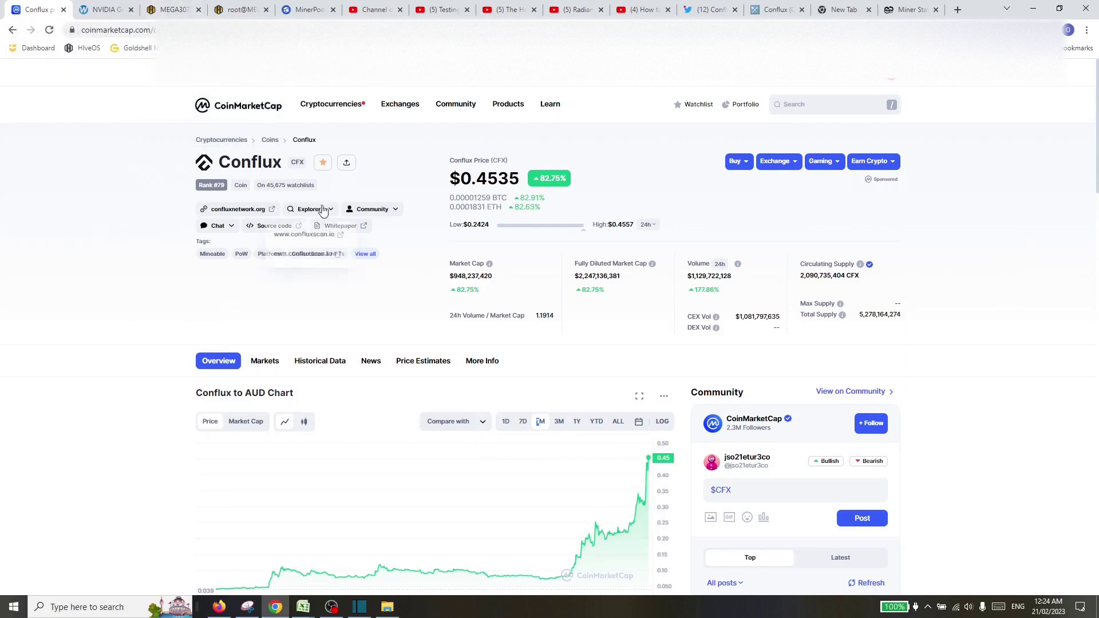
drag(276, 164, 252, 161)
click(281, 160)
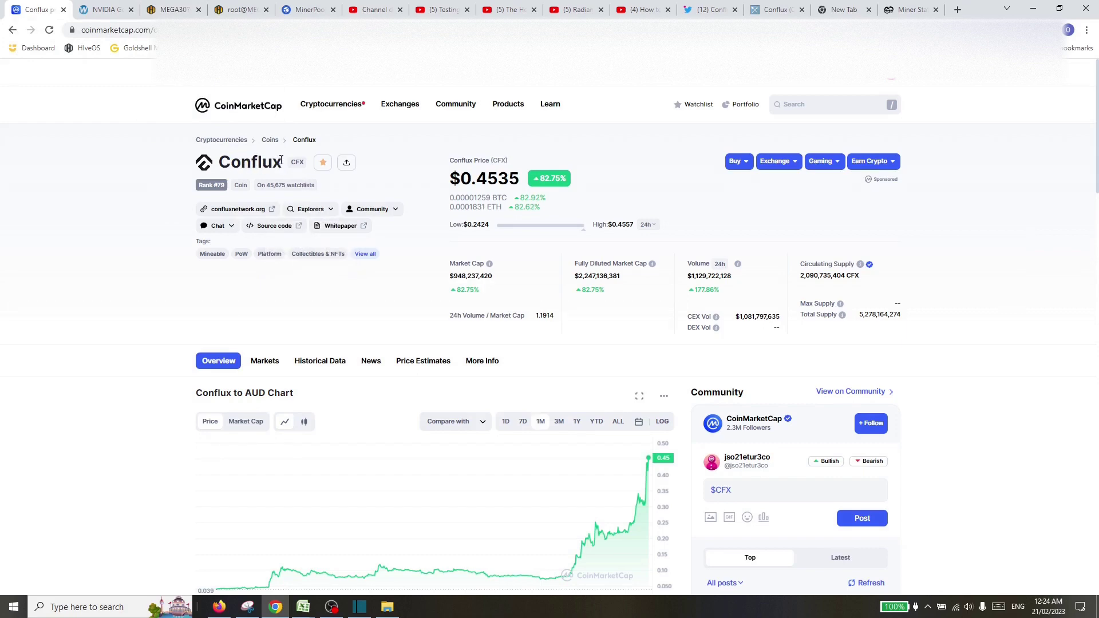
double_click(241, 164)
click(238, 164)
drag(219, 162, 273, 152)
click(240, 161)
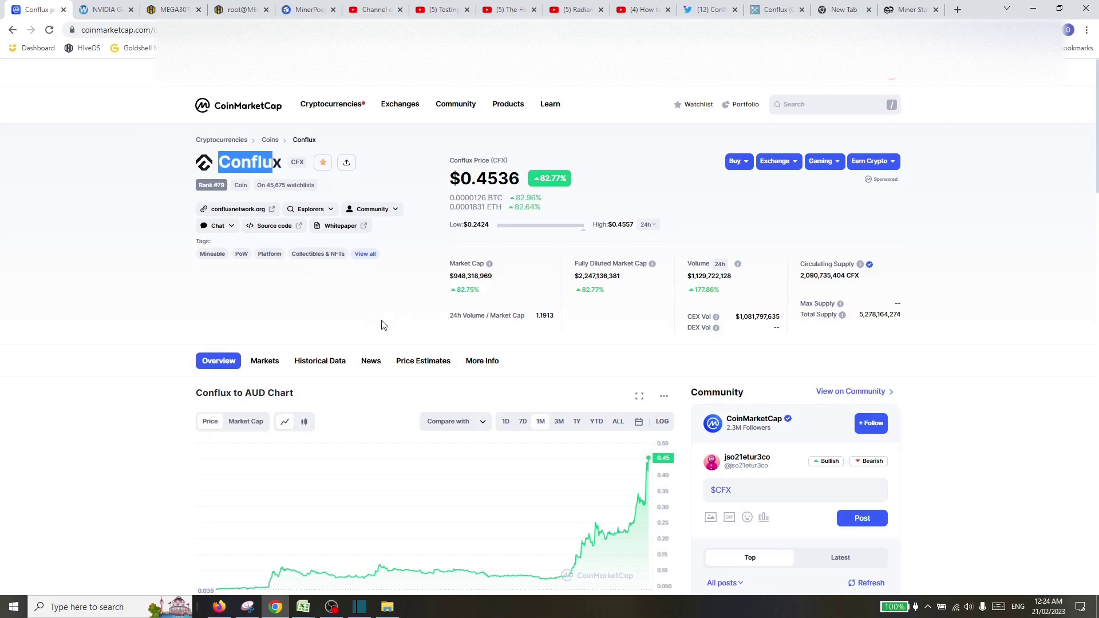
click(168, 10)
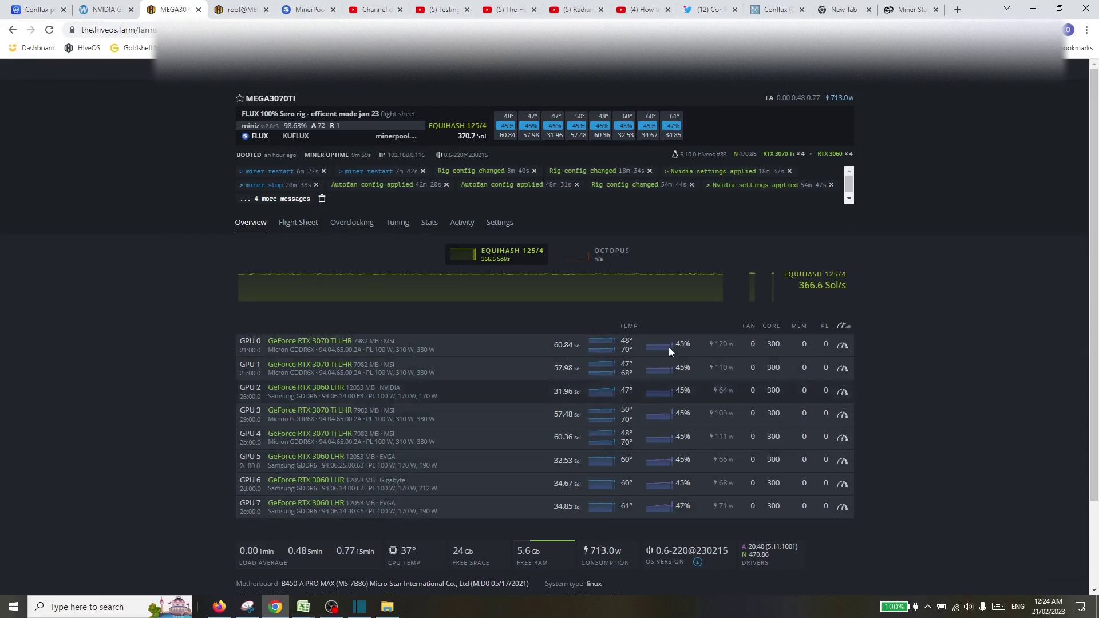
Step: Stop the FLUX miner on MEGA3070TI twice, reloading until its hashrate reads n/a
mouse_move(614, 440)
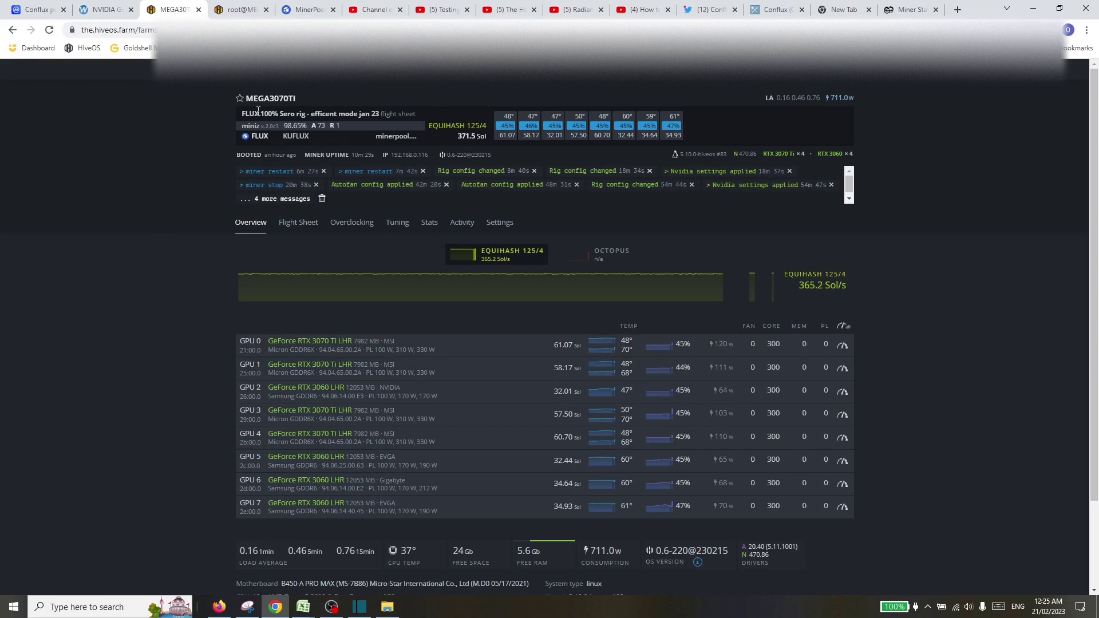
click(652, 82)
click(682, 139)
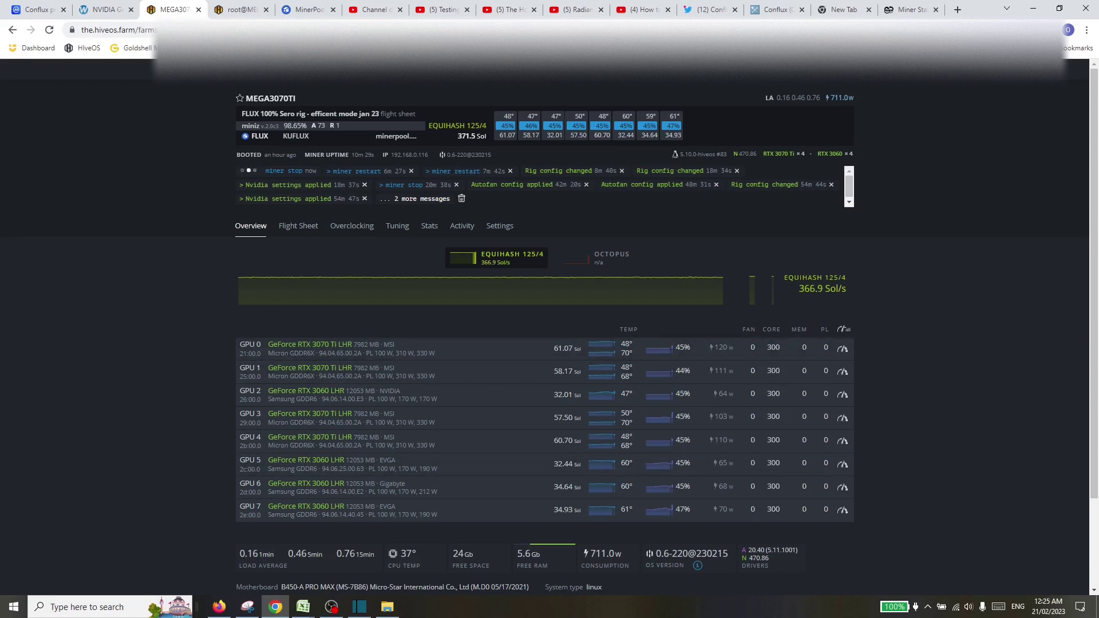
click(48, 32)
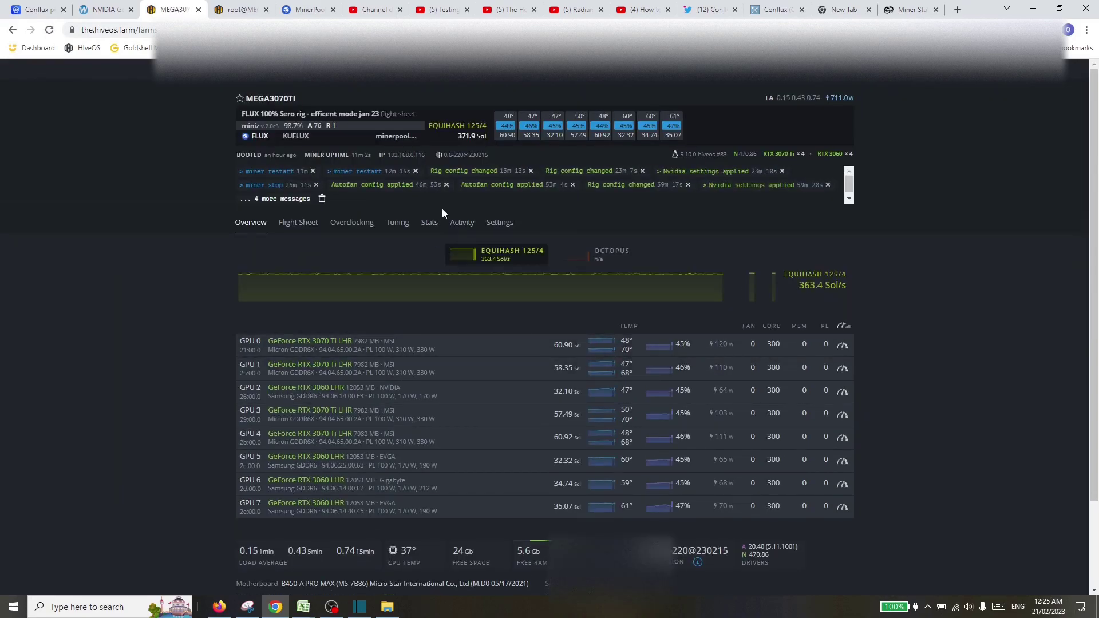
click(638, 87)
click(672, 135)
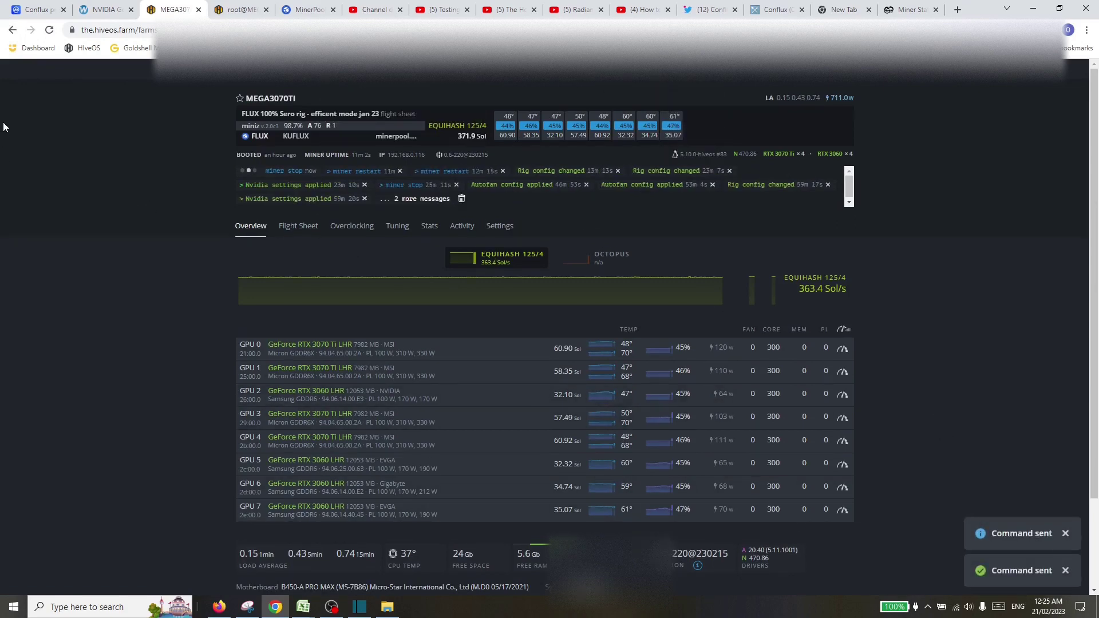
click(50, 30)
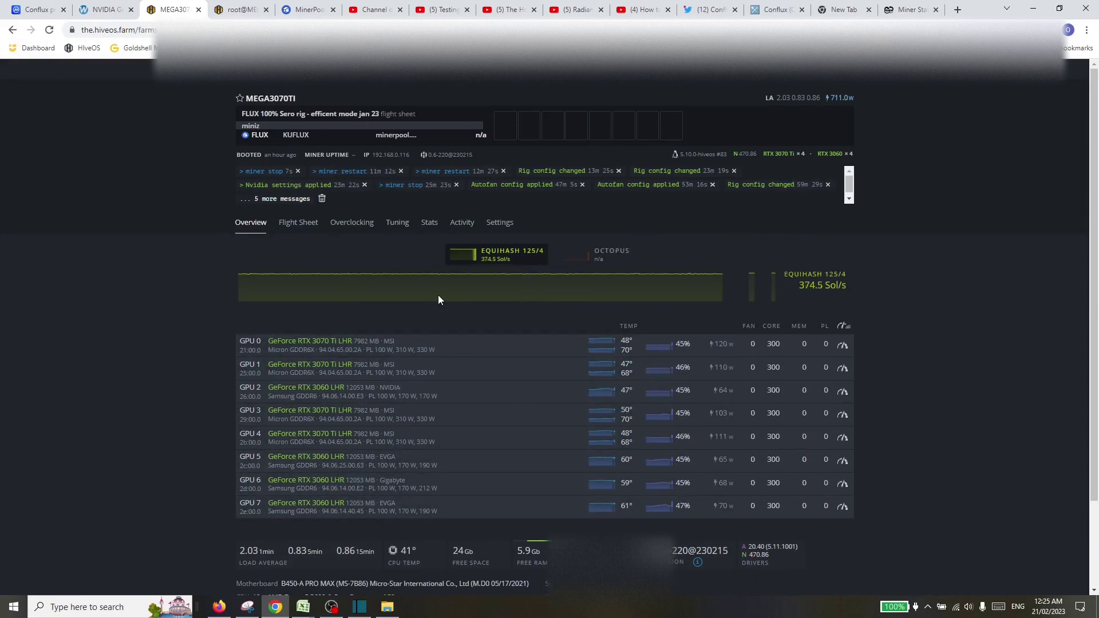
Step: Scroll through Other OS farm's flight sheets, then switch to MiningPoolStats' Conflux pool rankings
click(298, 226)
scroll(358, 378, down, 10)
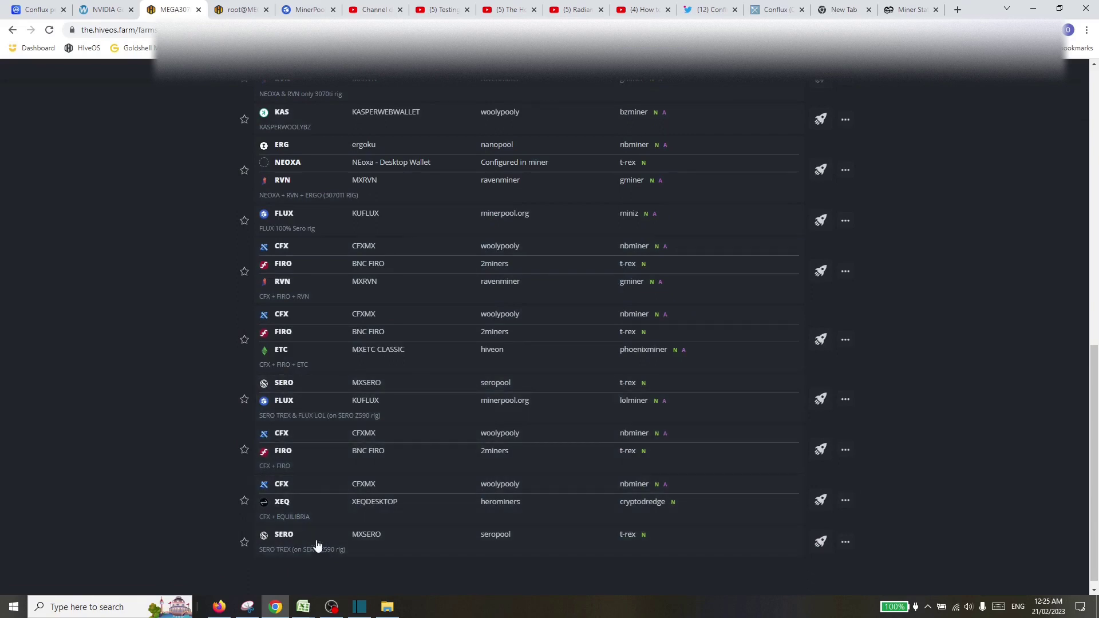
scroll(293, 378, up, 2)
scroll(293, 378, up, 5)
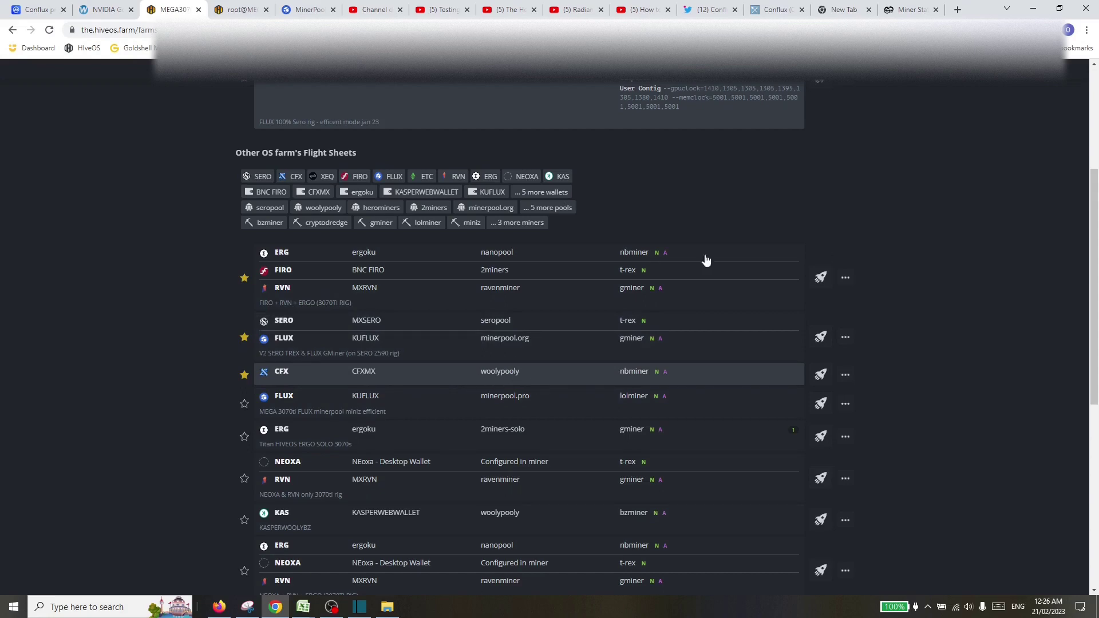
click(777, 10)
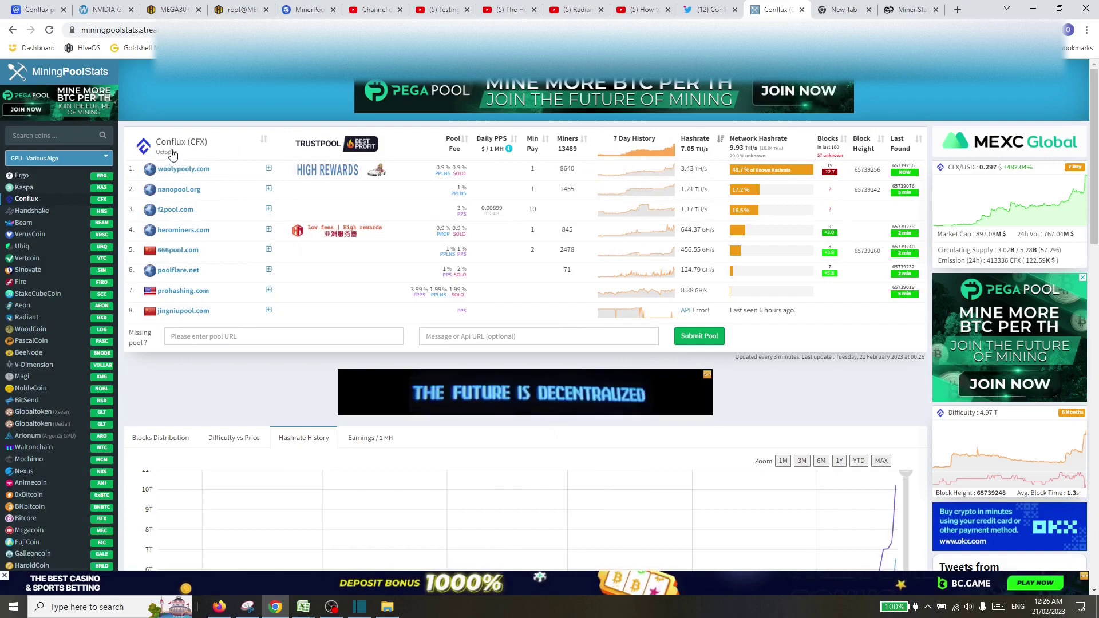
Step: Scroll down to Conflux's Hashrate History chart on MiningPoolStats and back up
scroll(570, 336, down, 5)
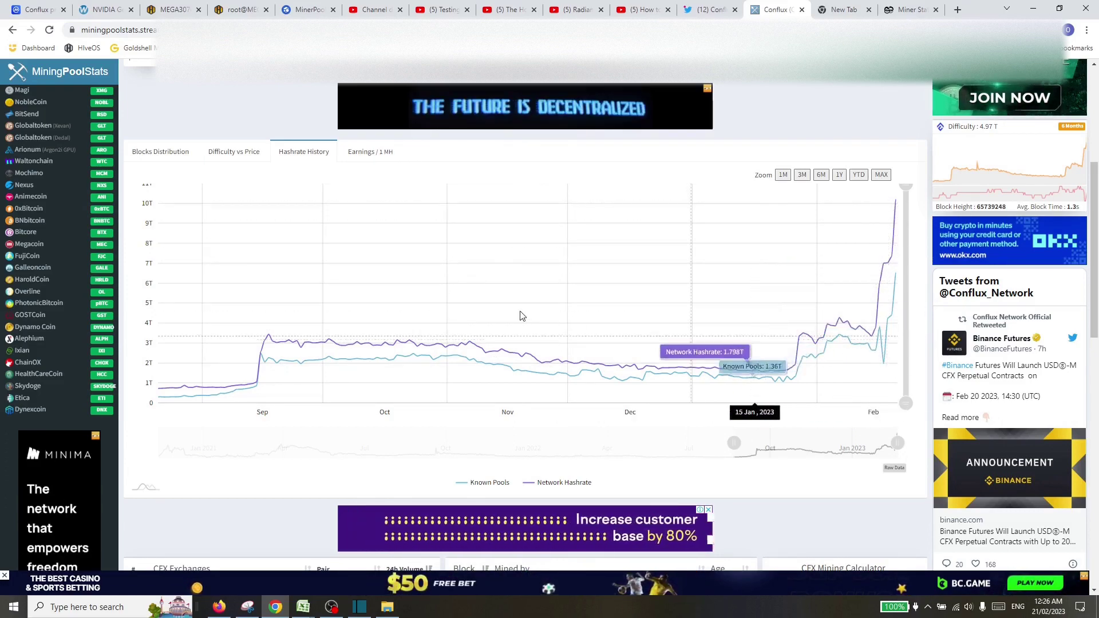
scroll(521, 316, down, 5)
scroll(301, 299, up, 7)
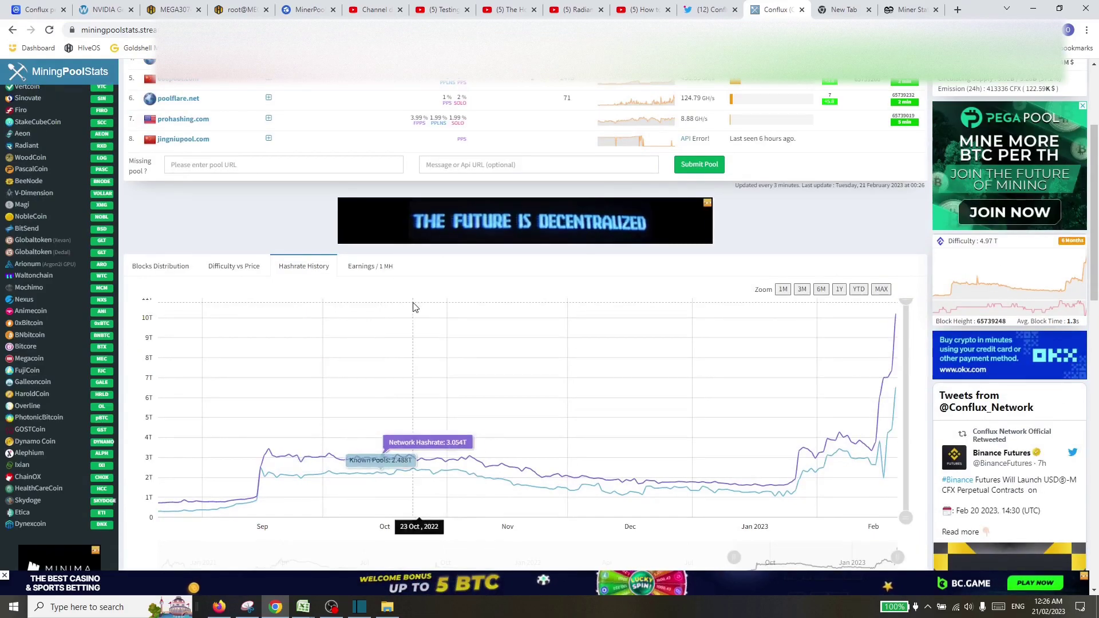
scroll(413, 307, up, 3)
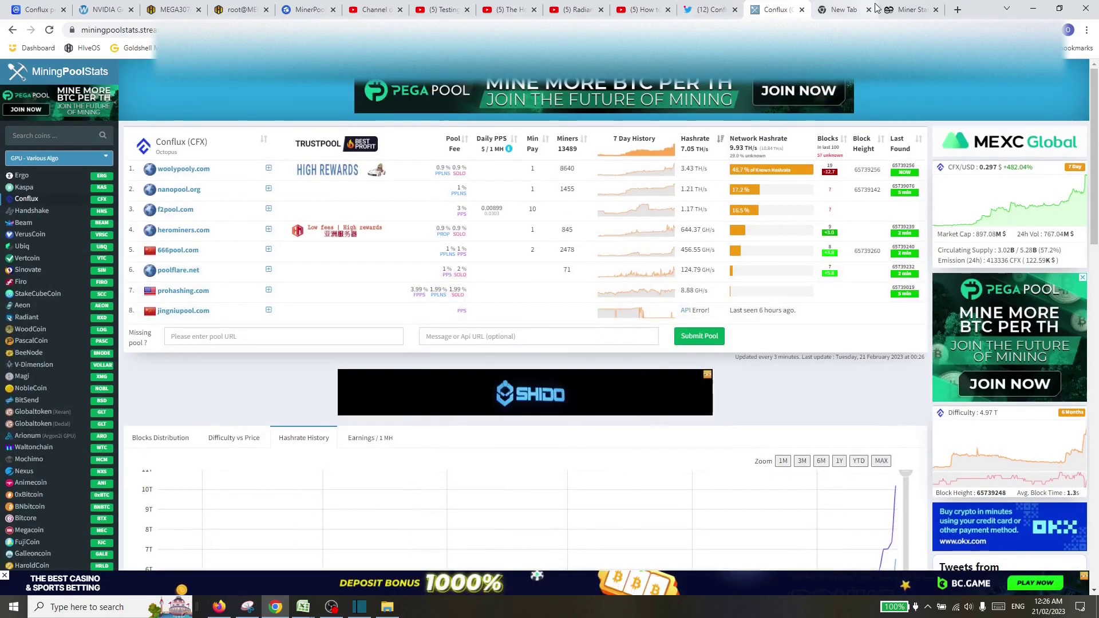
Step: Apply the CFX / CFXMX / woolypooly / nbminer flight sheet to rig MEGA3070TI
click(172, 9)
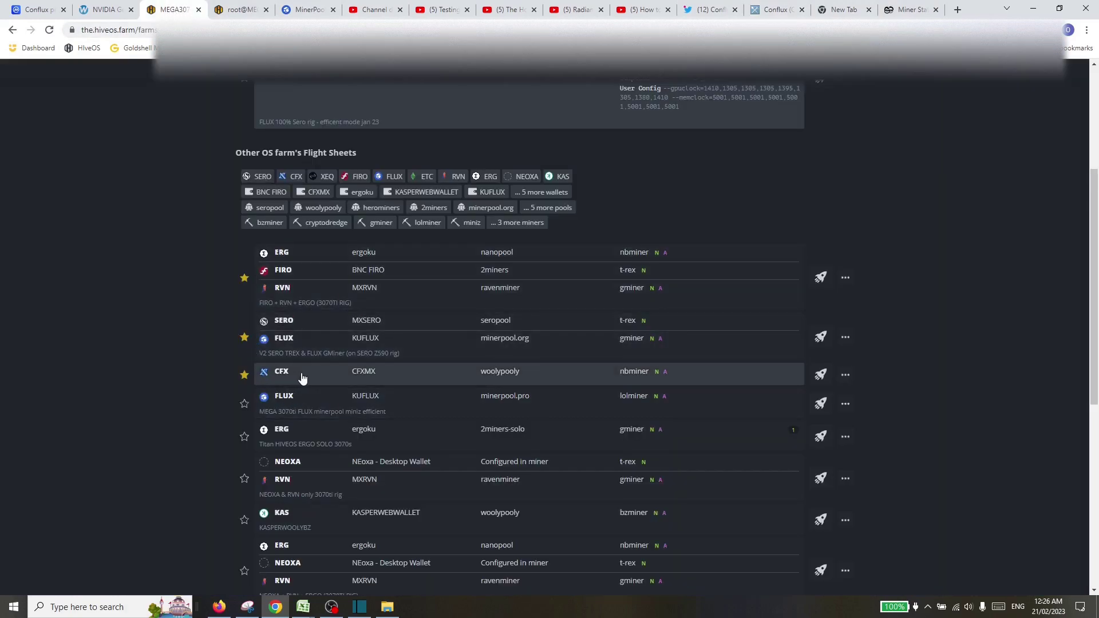
click(820, 375)
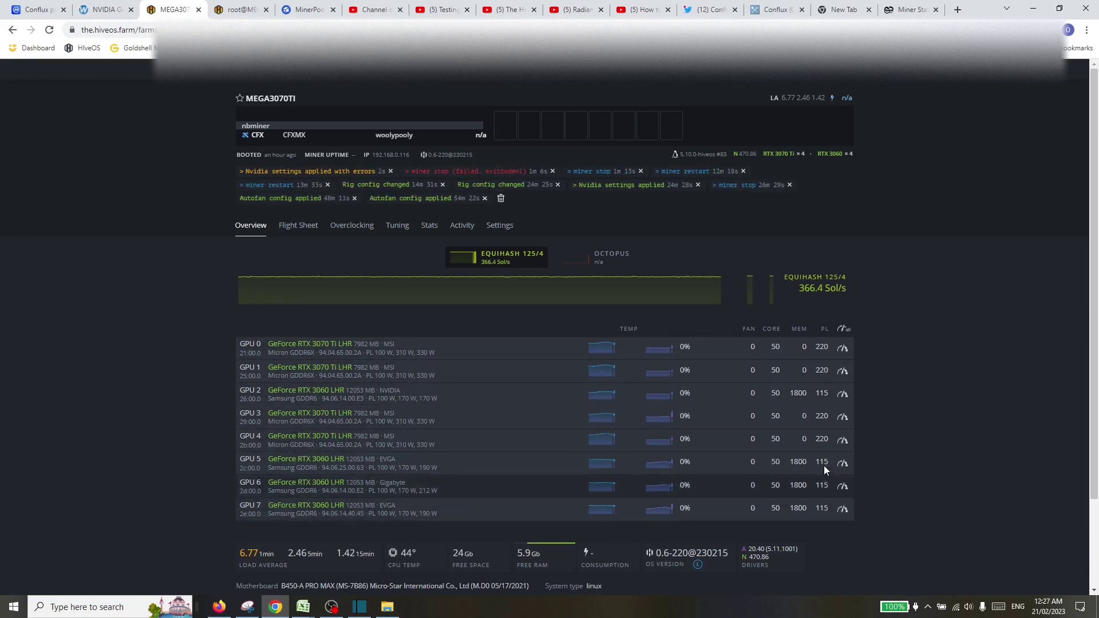
Step: Open the CFX flight sheet for editing and inspect its NBMiner config, closing it unchanged
click(297, 226)
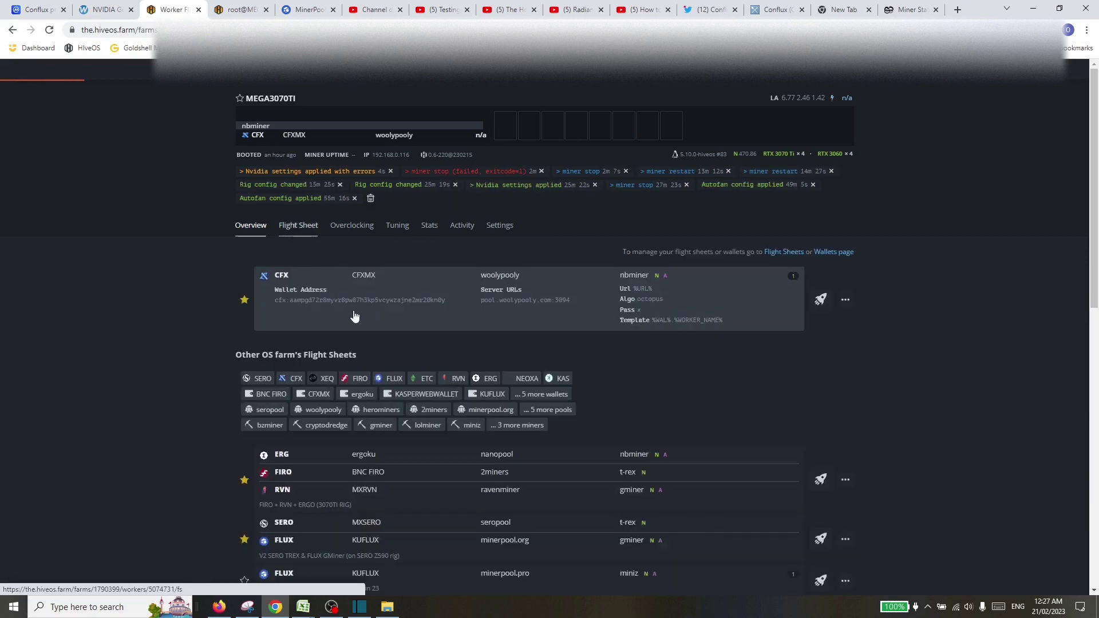
click(845, 299)
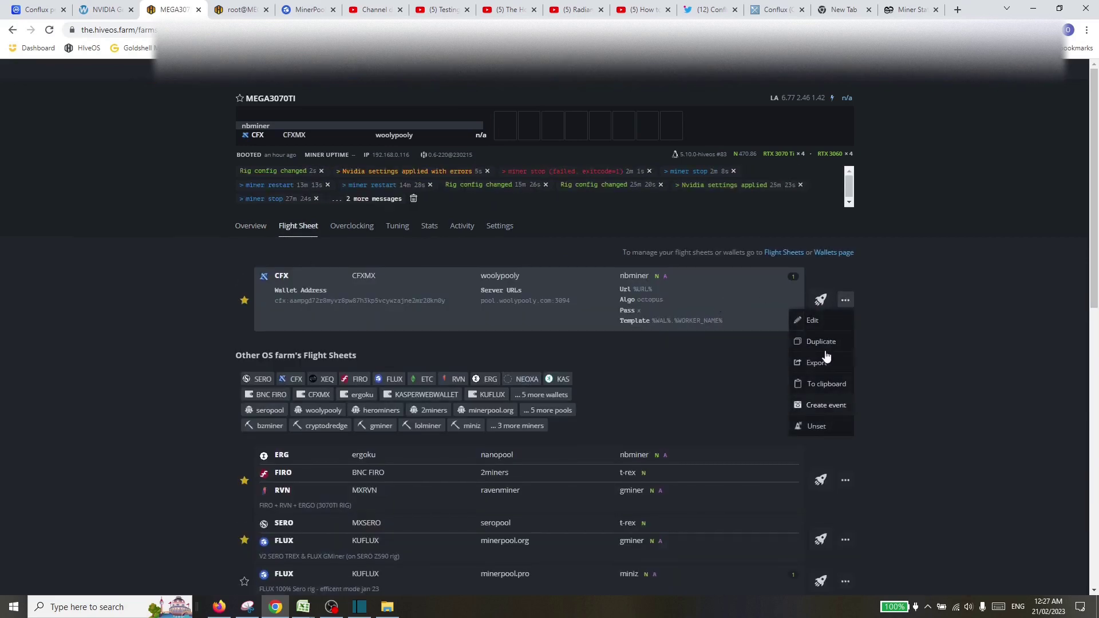
click(823, 320)
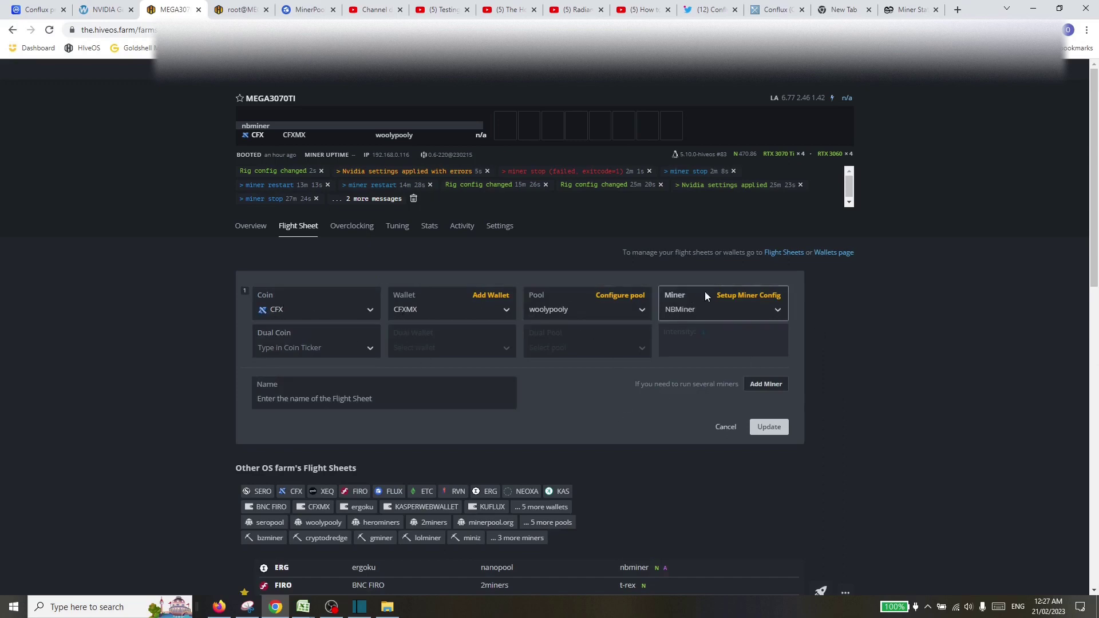
click(738, 296)
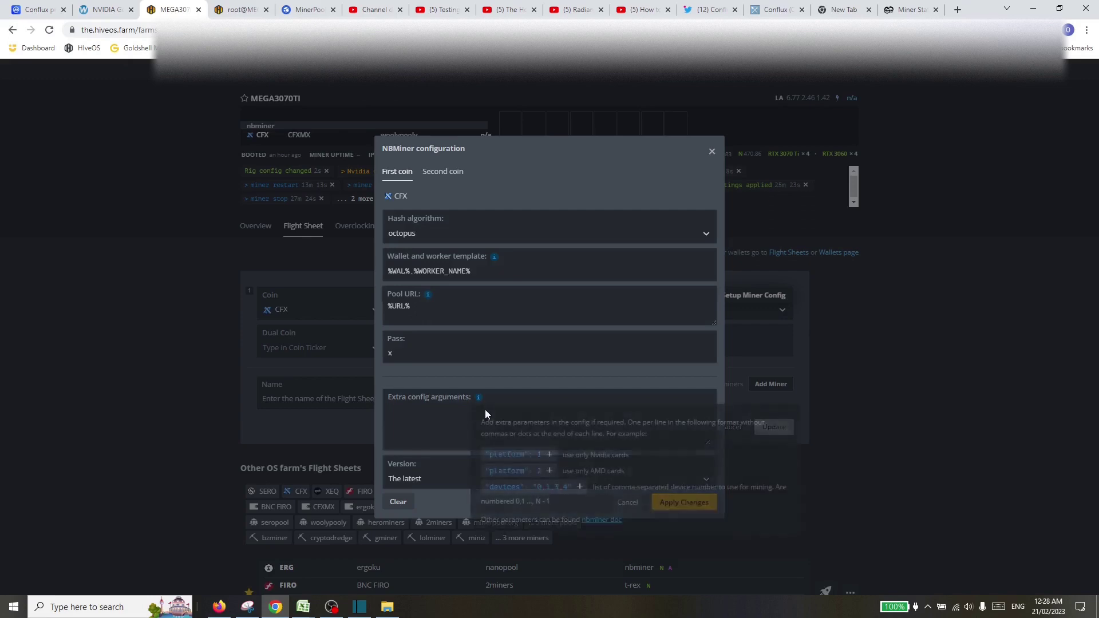
click(712, 153)
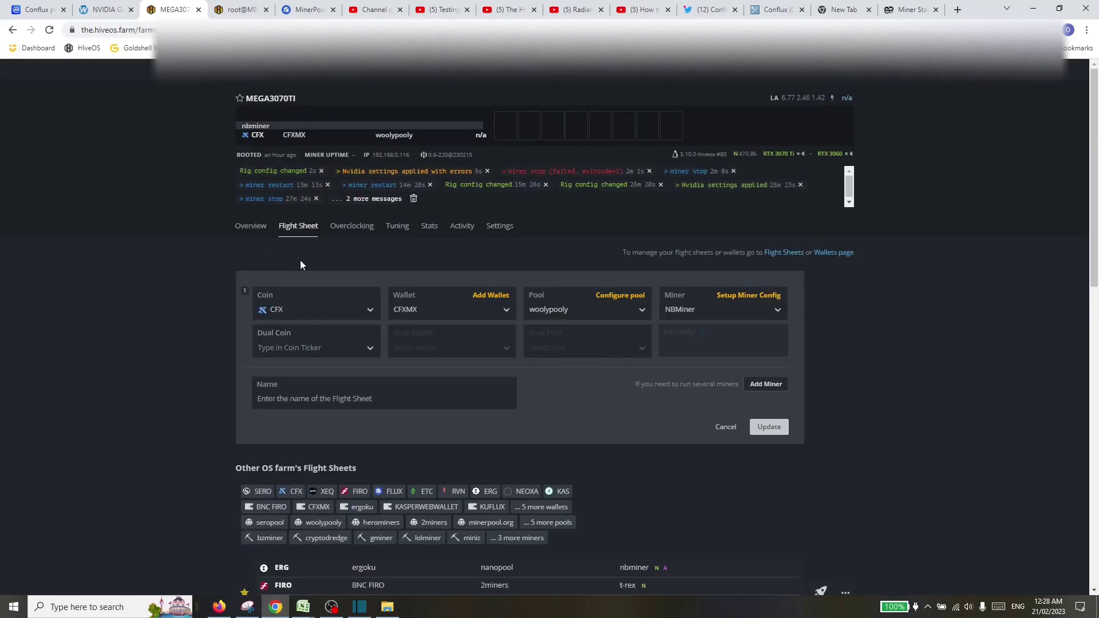
Step: Return to the MEGA3070TI overview and let all eight GPUs load, hashing CFX at 54.73 MH
click(251, 226)
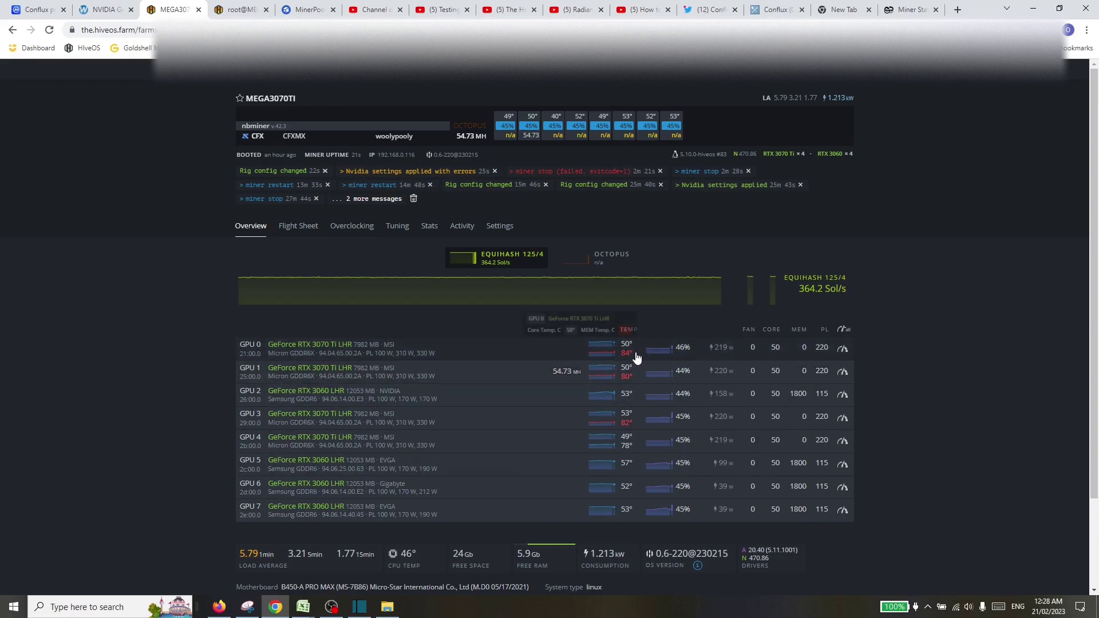
Step: Open and dismiss the Autofan settings, then reload to show 422.5 MH across eight GPUs
click(700, 100)
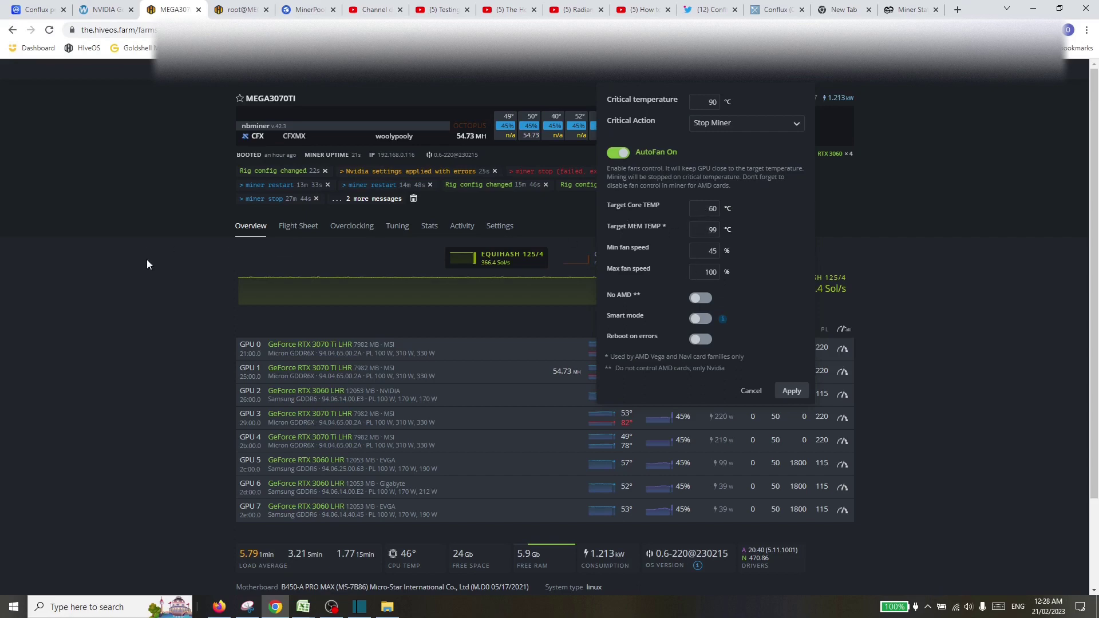
click(109, 81)
click(51, 31)
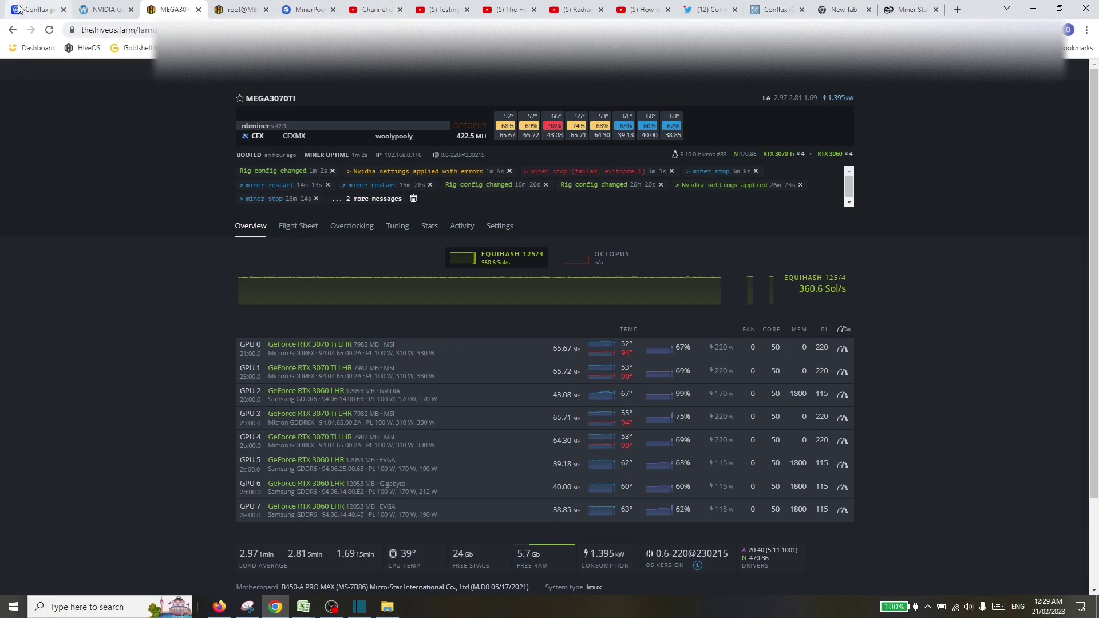
Step: Open the 'WoolyPooly - Mining pool - Conflux' bookmark in the MinerPool tab
click(303, 9)
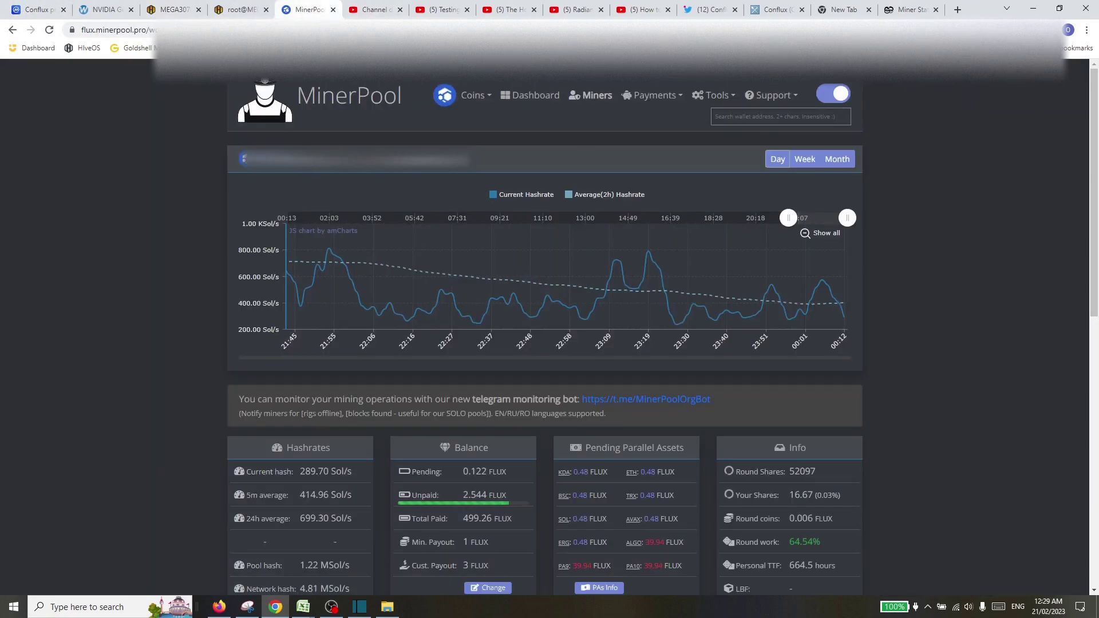
click(806, 48)
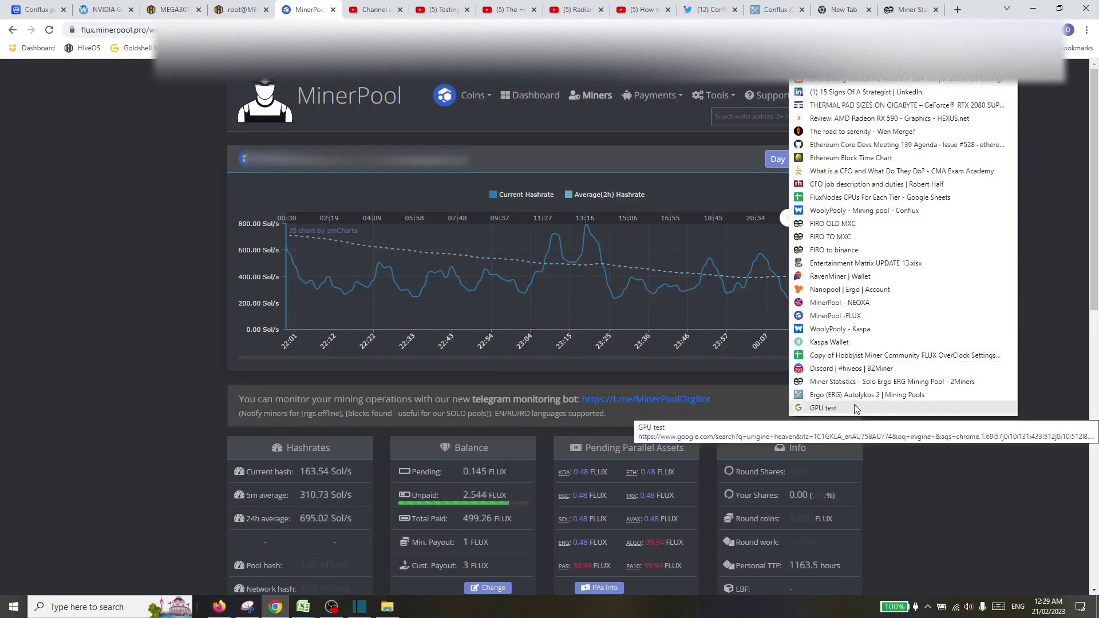
click(838, 210)
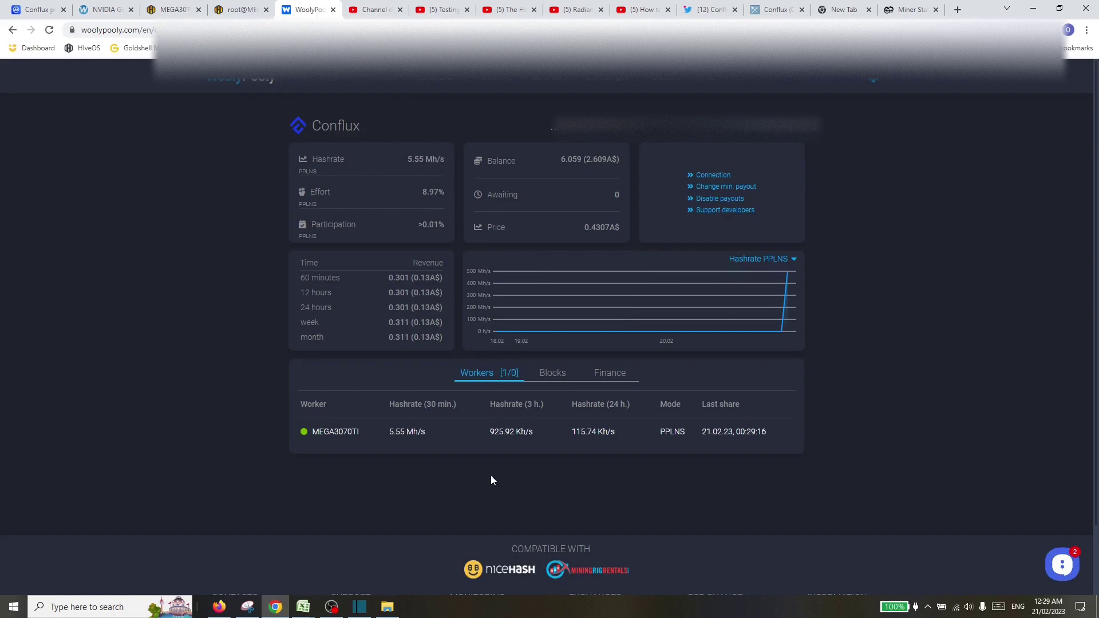
Step: Highlight the worker's 5.55 Mh/s hashrate and check its revenue and balance figures
drag(385, 430, 444, 432)
click(444, 432)
mouse_move(366, 296)
mouse_move(404, 300)
mouse_move(425, 341)
mouse_move(601, 164)
Step: Switch back to the HiveOS MEGA3070TI overview, now reporting 430.5 MH on CFX
key(ctrl+3)
key(ctrl+4)
key(ctrl+3)
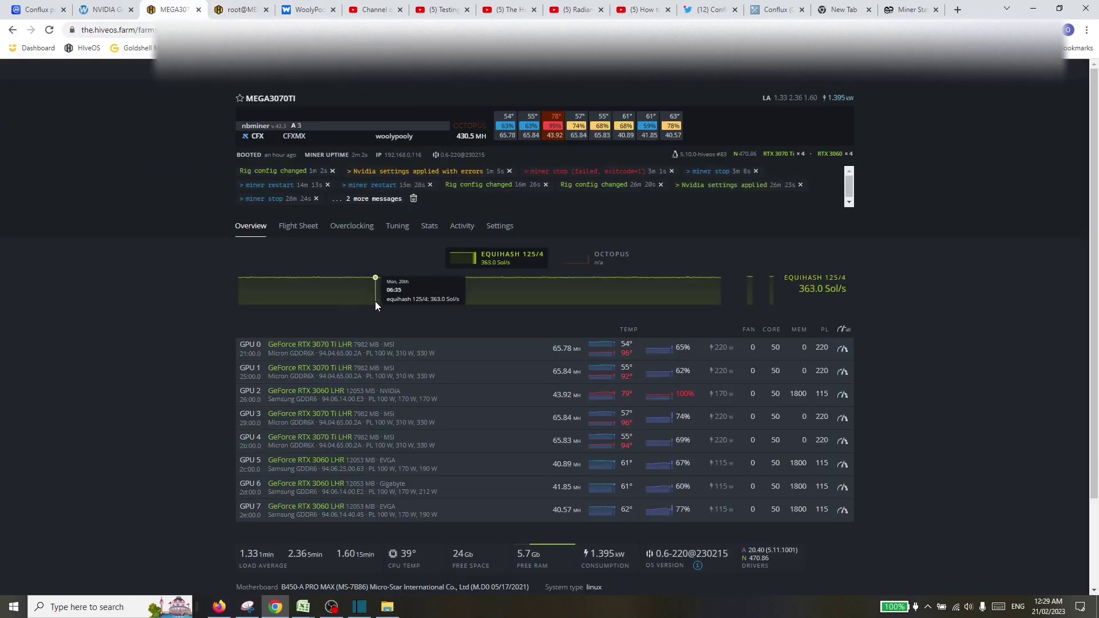
Step: Reload the MEGA3070TI worker page to confirm CFX hashing at 425.7 MH after the miner restart
click(49, 31)
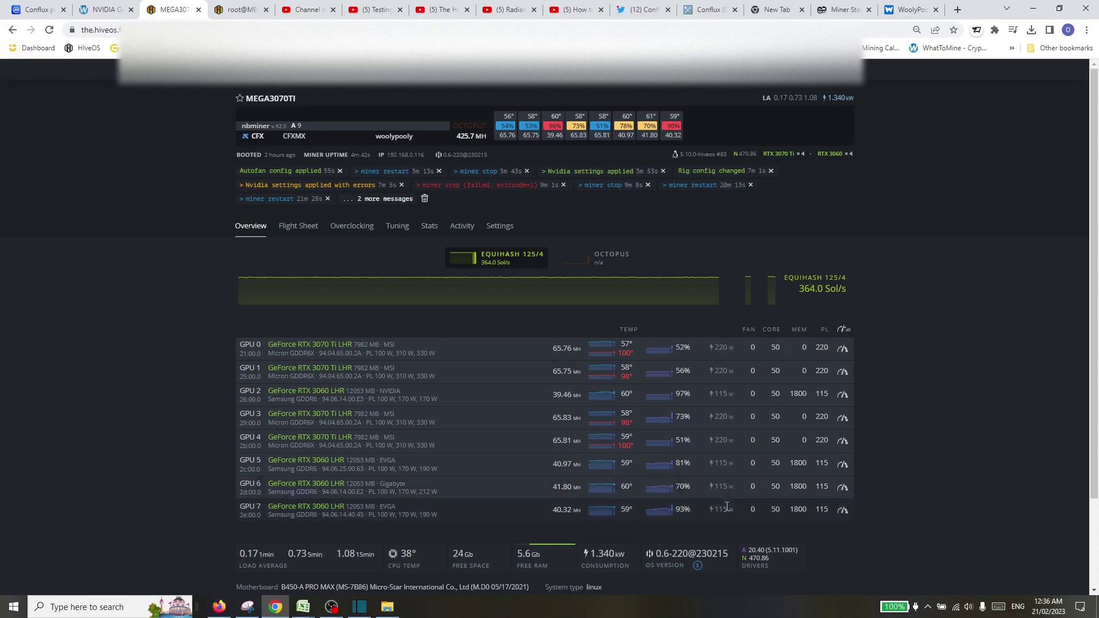
Step: Check the nbminer output in the rig terminal, then view WoolyPooly's Conflux stats for MEGA3070TI
click(243, 6)
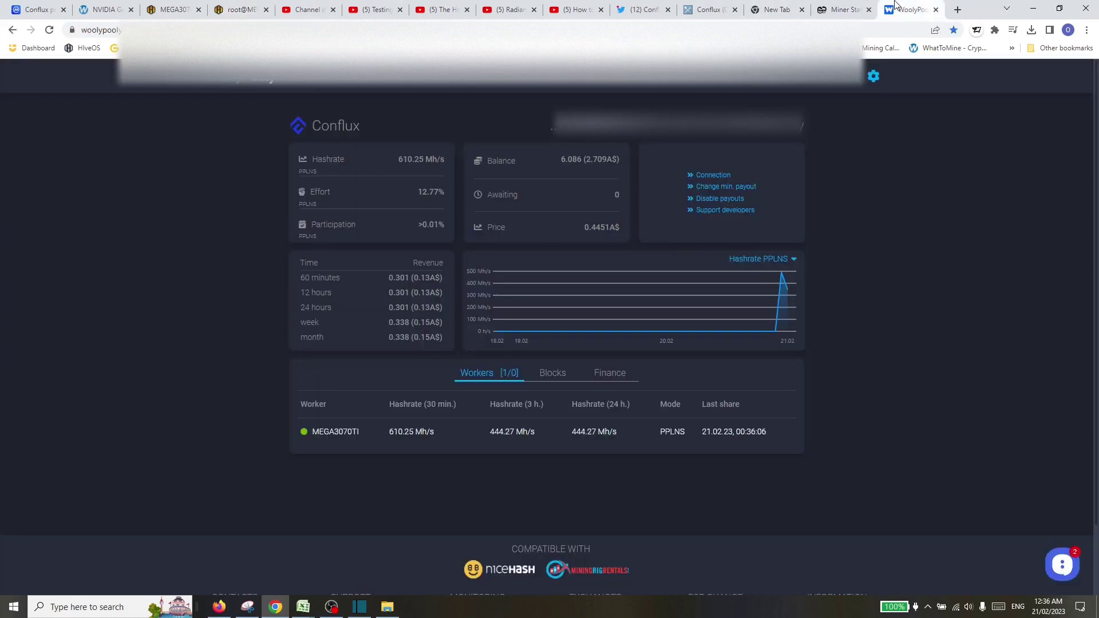
click(910, 9)
Step: Refresh WoolyPooly's Conflux stats at 610.25 Mh/s, then view CoinMarketCap's CFX price of $0.4585
click(50, 30)
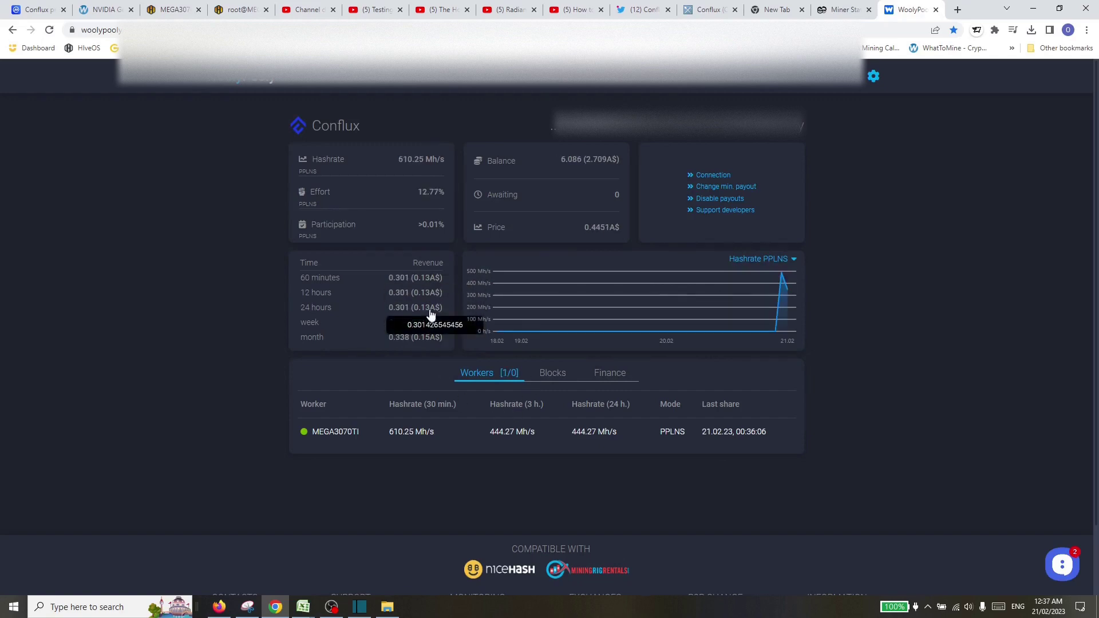
mouse_move(419, 293)
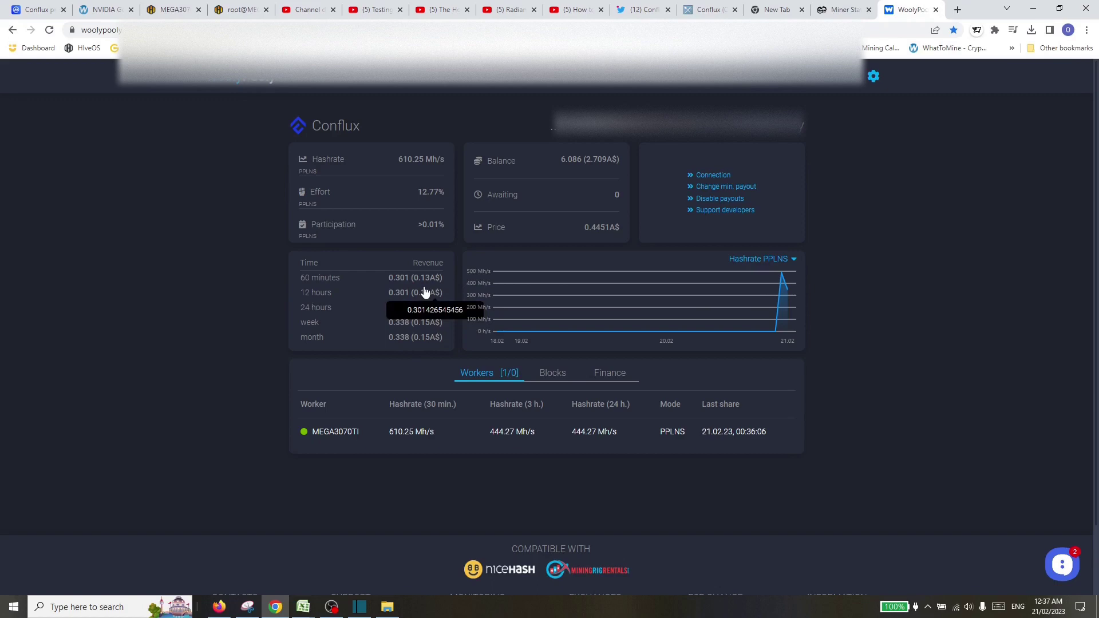
click(6, 5)
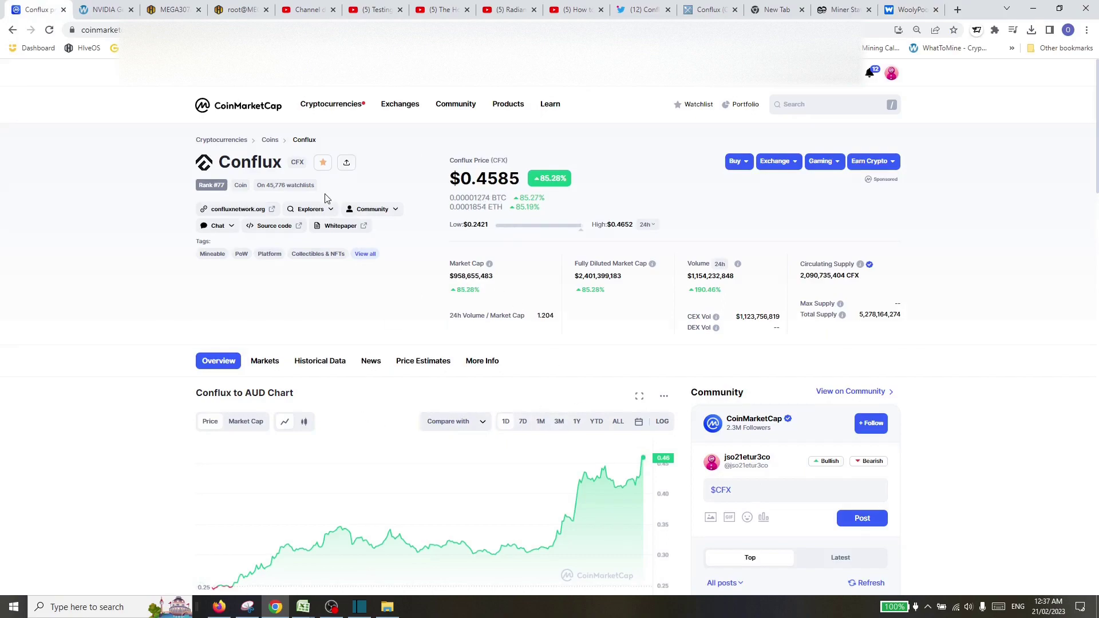
Step: Compare the rig overview, Conflux price page and nbminer terminal log side by side
click(182, 6)
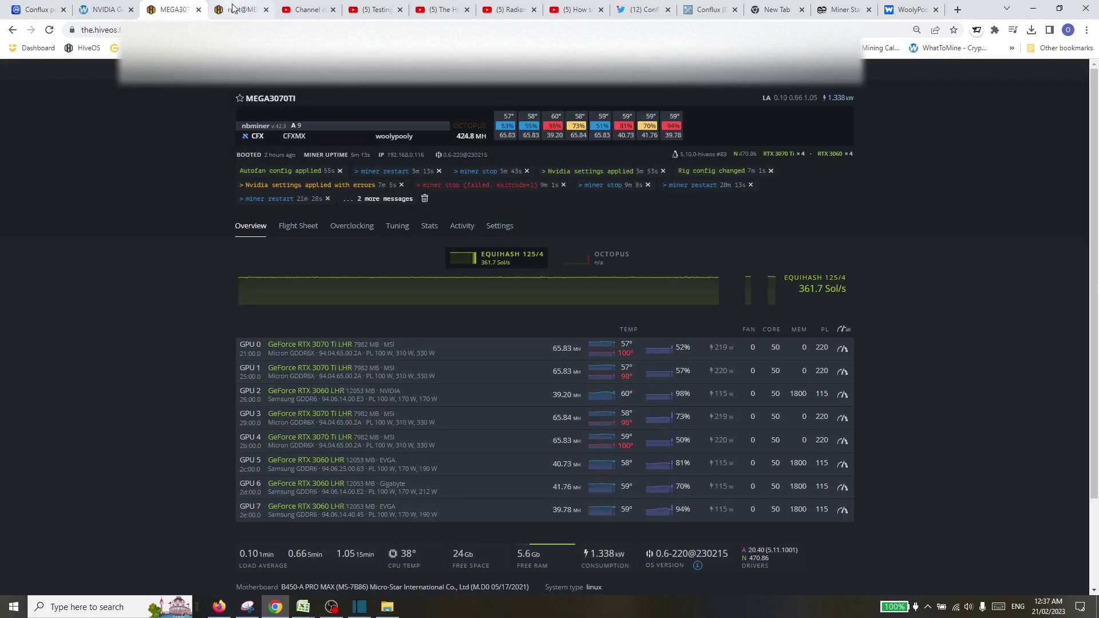
click(232, 8)
click(172, 10)
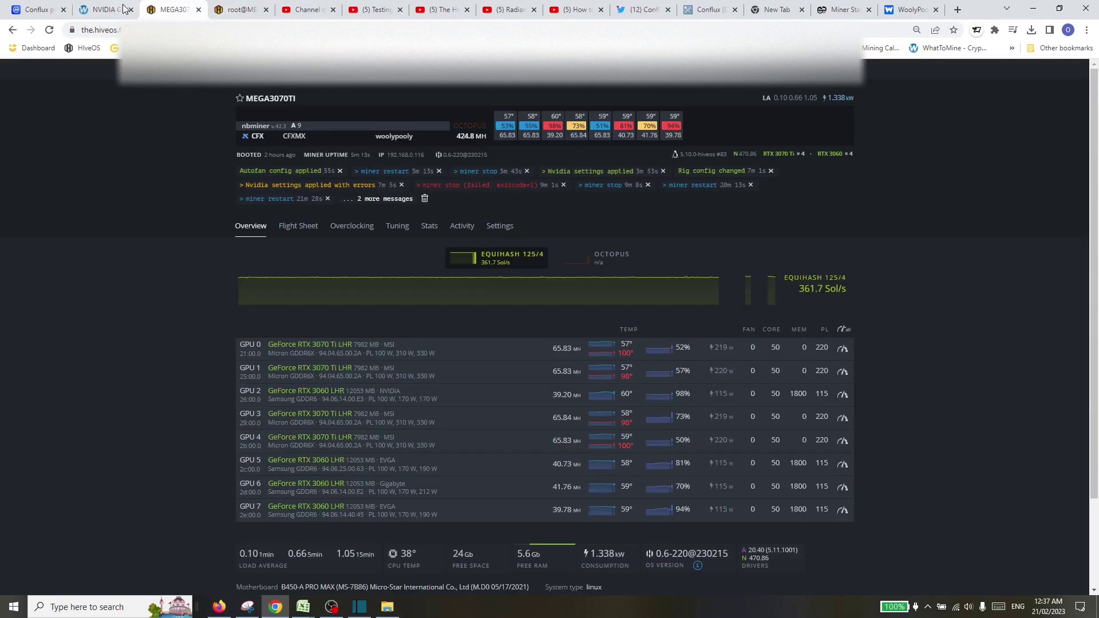
click(39, 9)
click(172, 10)
click(236, 9)
click(183, 9)
click(228, 14)
Step: Glance at the WhatToMine GTX 1660 Super page, ending on MEGA3070TI hashing CFX at 424.8 MH
click(172, 9)
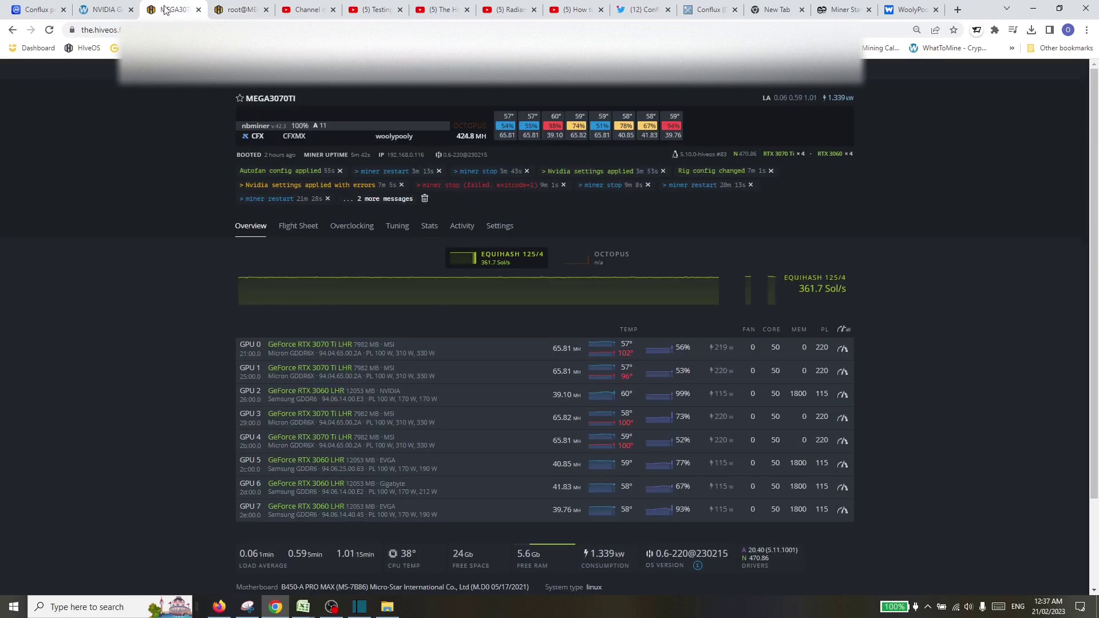
click(104, 9)
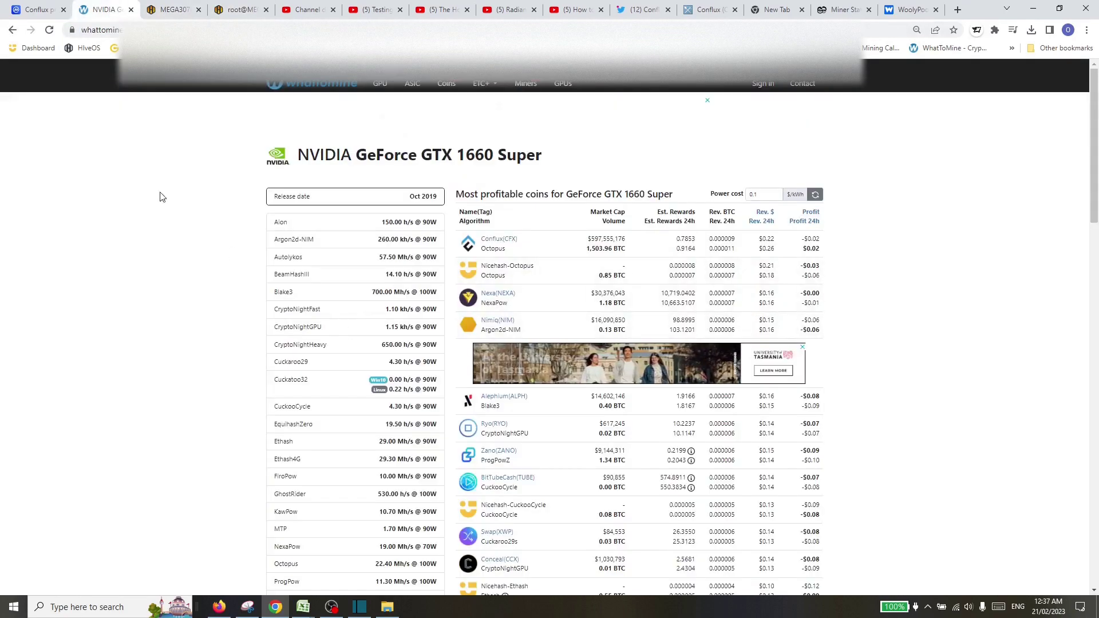
click(39, 9)
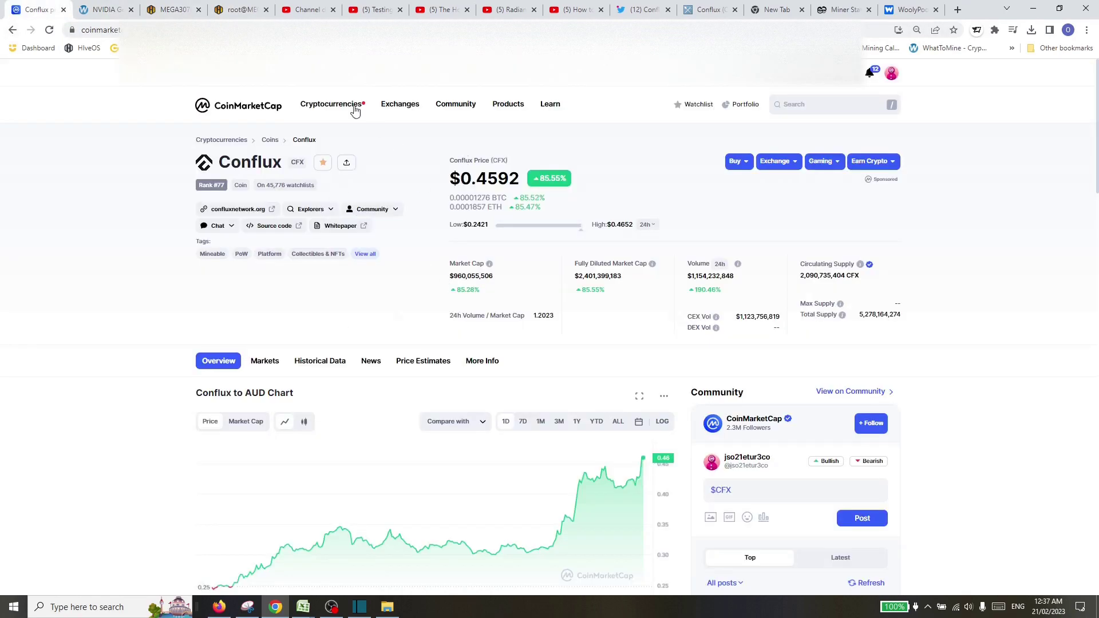
click(172, 9)
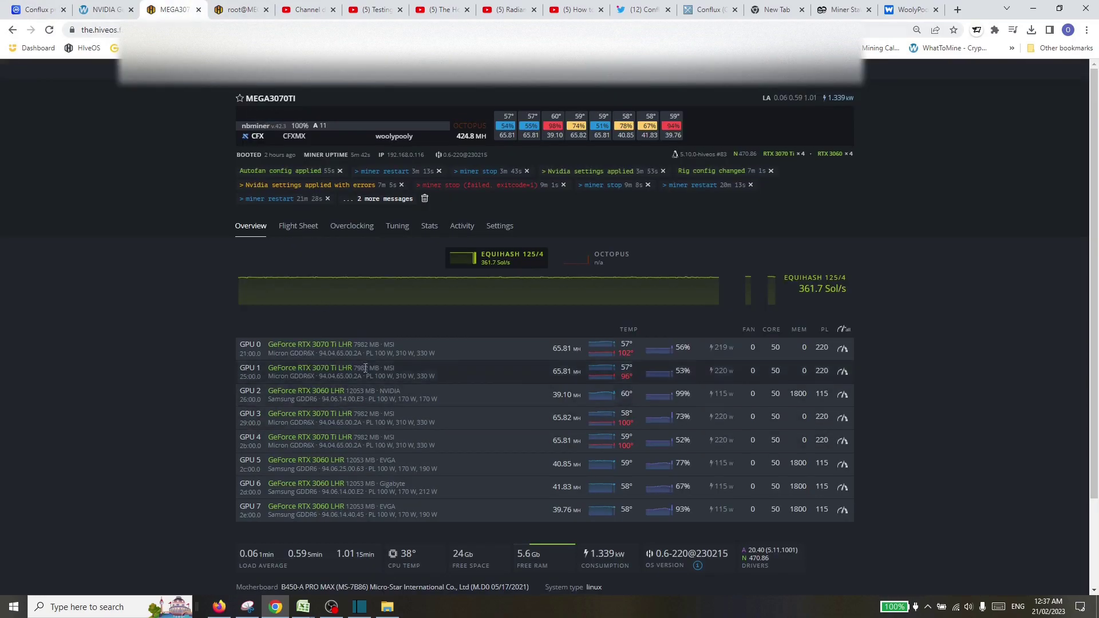
drag(313, 395, 457, 420)
click(457, 421)
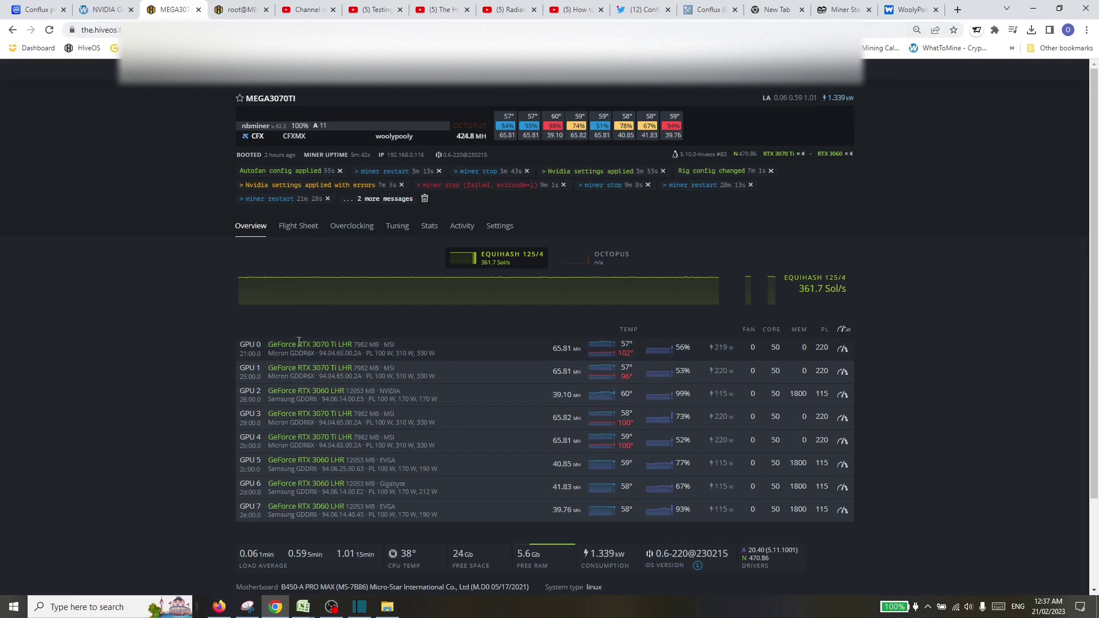